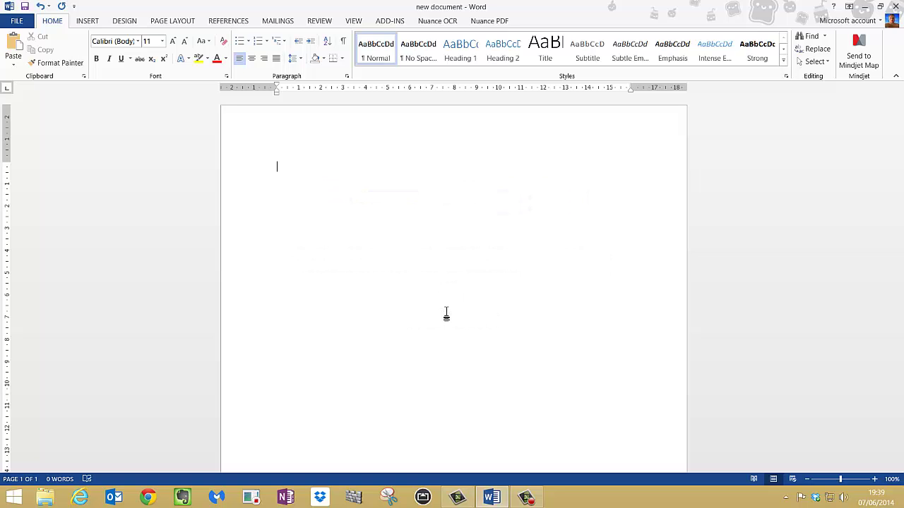
Show the References tools and type the sentence 'this is the lives of the many who died'.
left_click(229, 23)
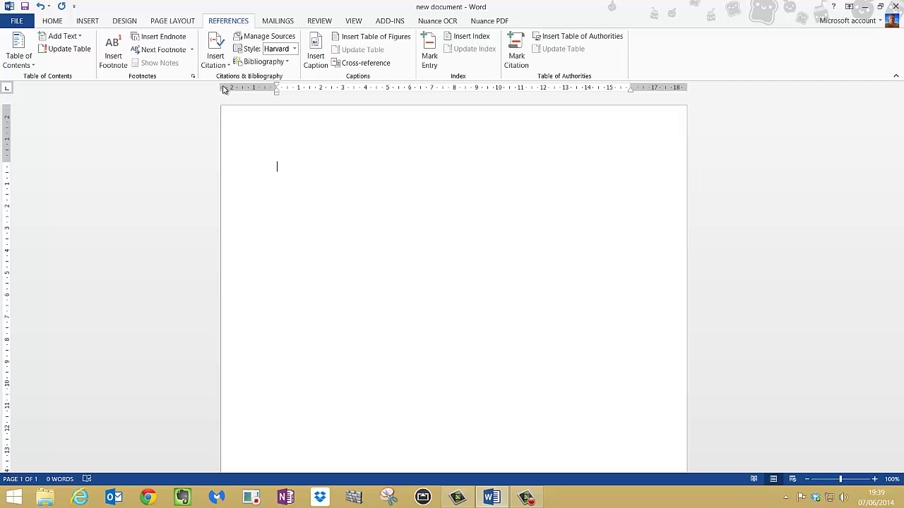
type("\"")
type("this is th")
type("e lives ")
type("of the ma")
type("ny w")
type("ho ")
type("died\"")
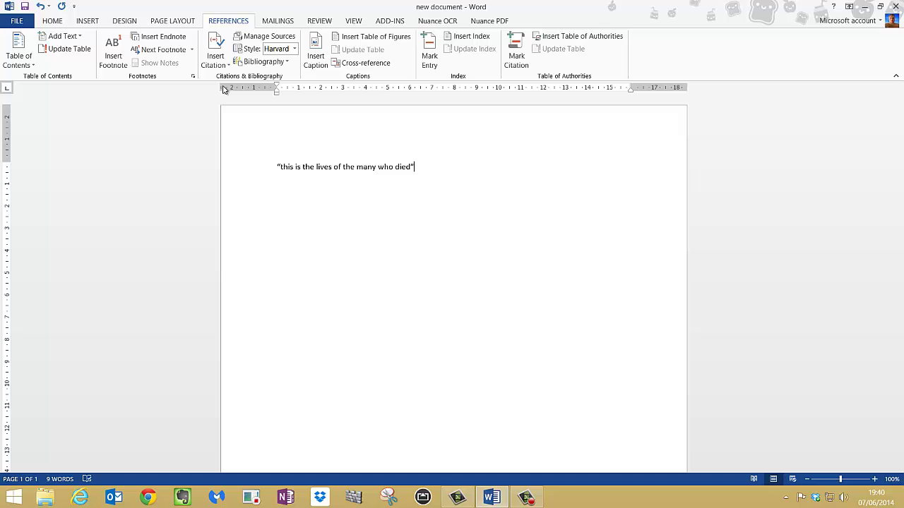
Set the document's citation style to Harvard - Exeter after previewing the Insert Citation options.
left_click(216, 65)
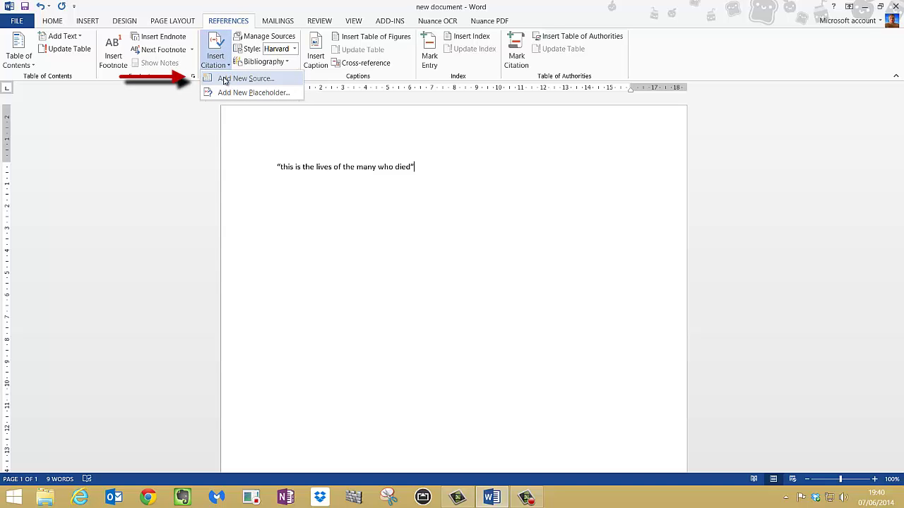
left_click(427, 170)
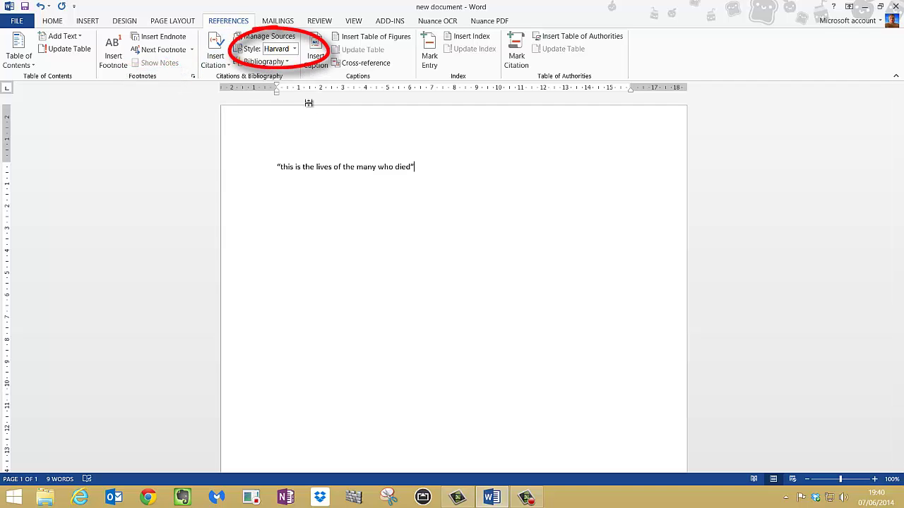
left_click(295, 48)
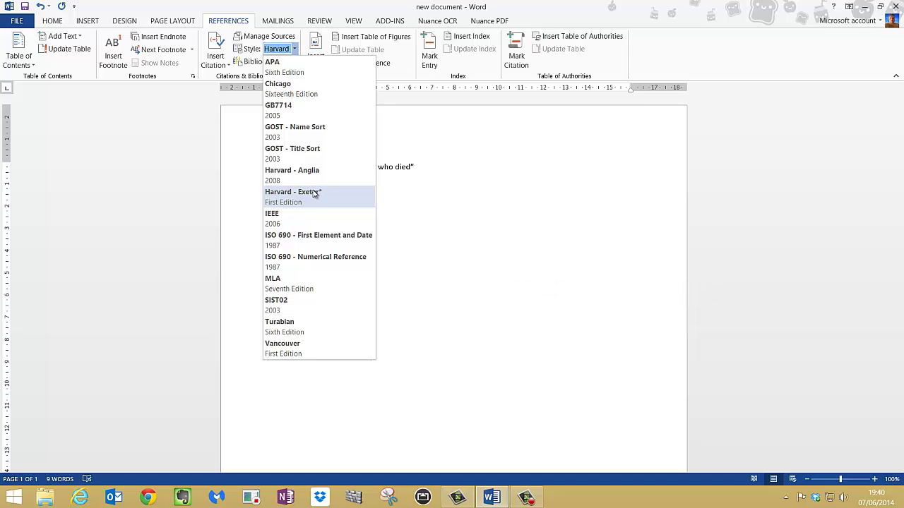
left_click(317, 200)
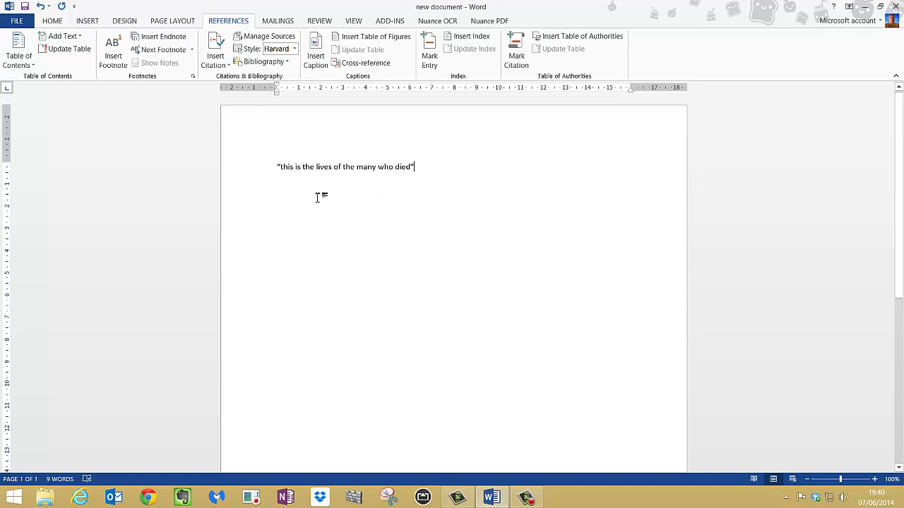
Try adding a new citation placeholder, then cancel it.
left_click(214, 65)
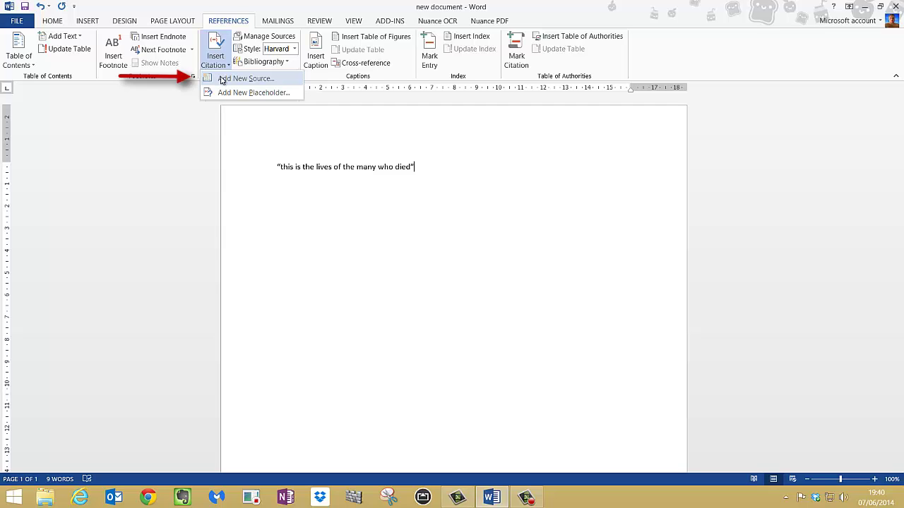
left_click(226, 92)
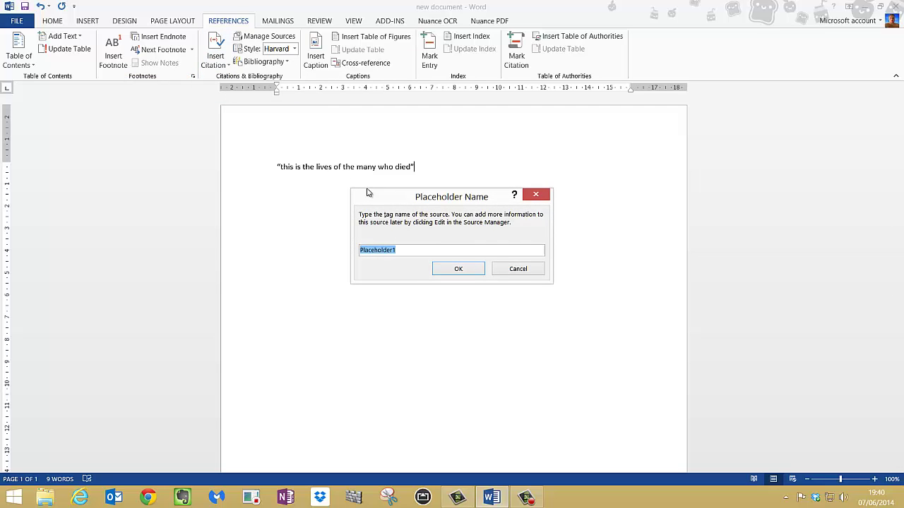
left_click(513, 270)
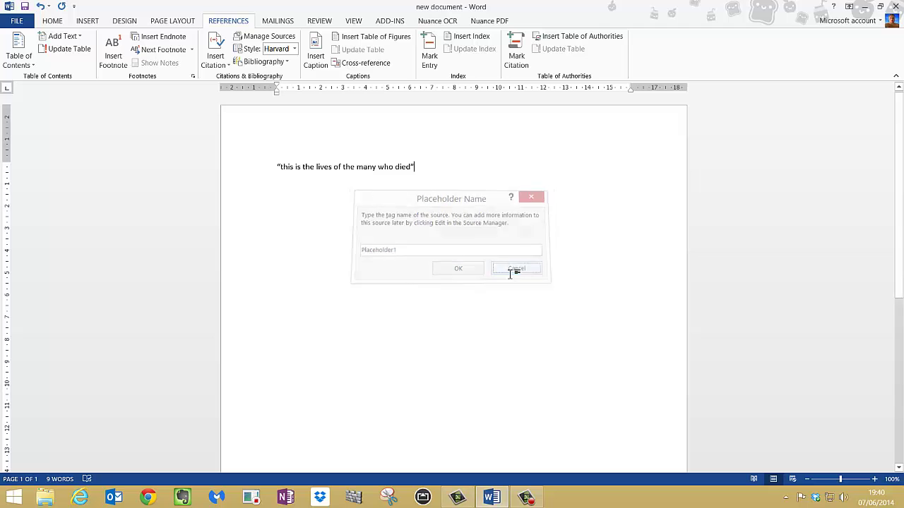
Start a new citation source, switching its type to Web site and back to Book.
left_click(219, 68)
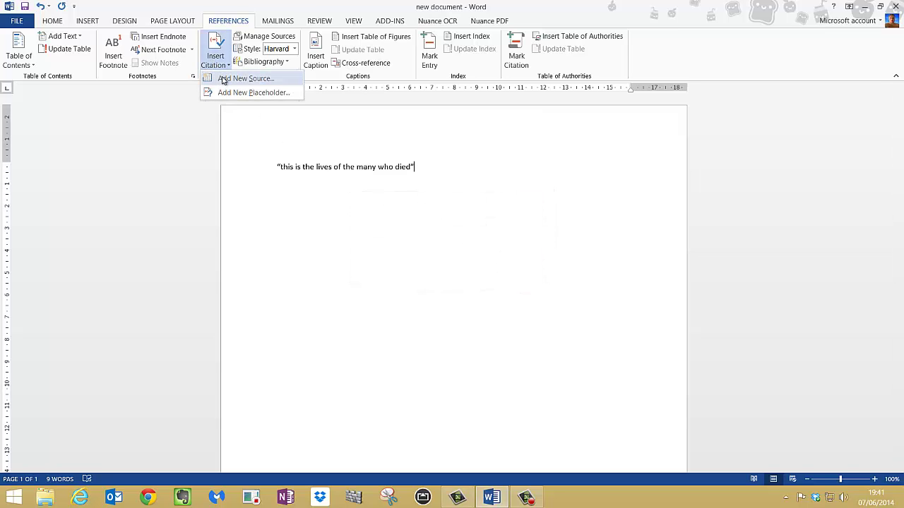
left_click(224, 78)
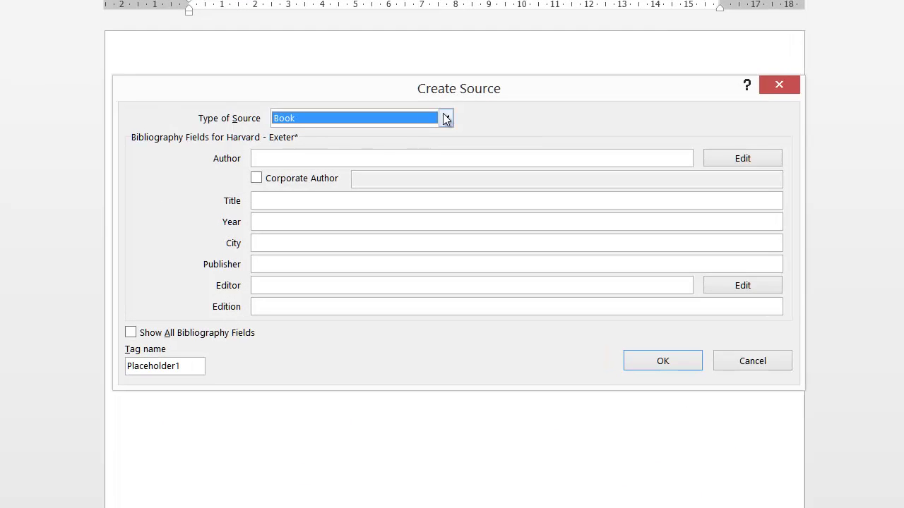
left_click(446, 119)
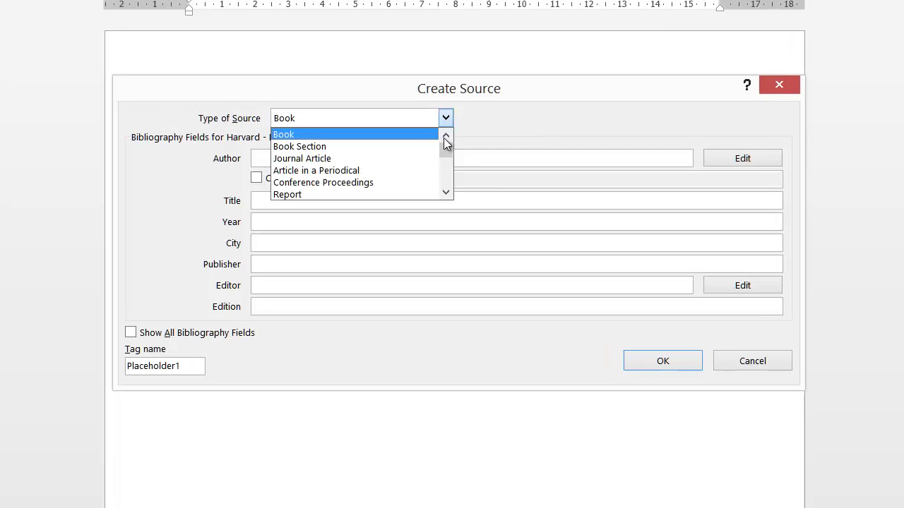
left_click(446, 194)
left_click(446, 194)
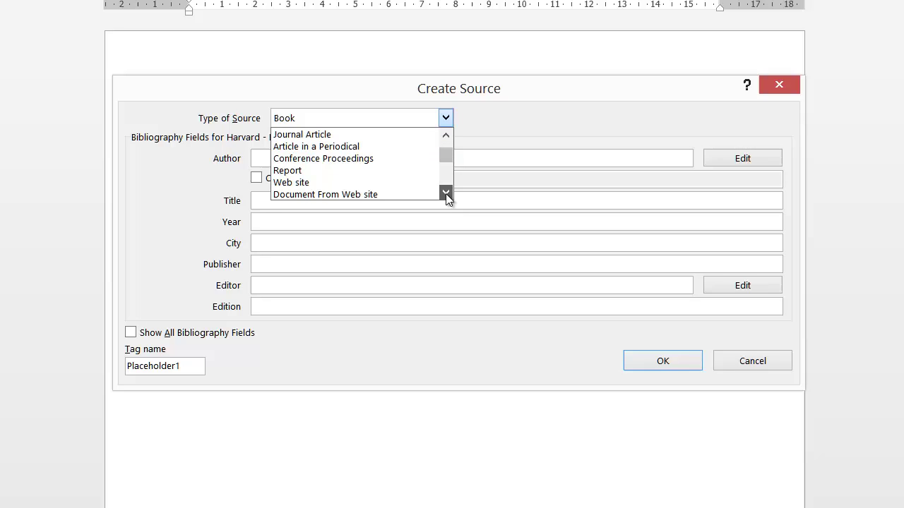
left_click(387, 184)
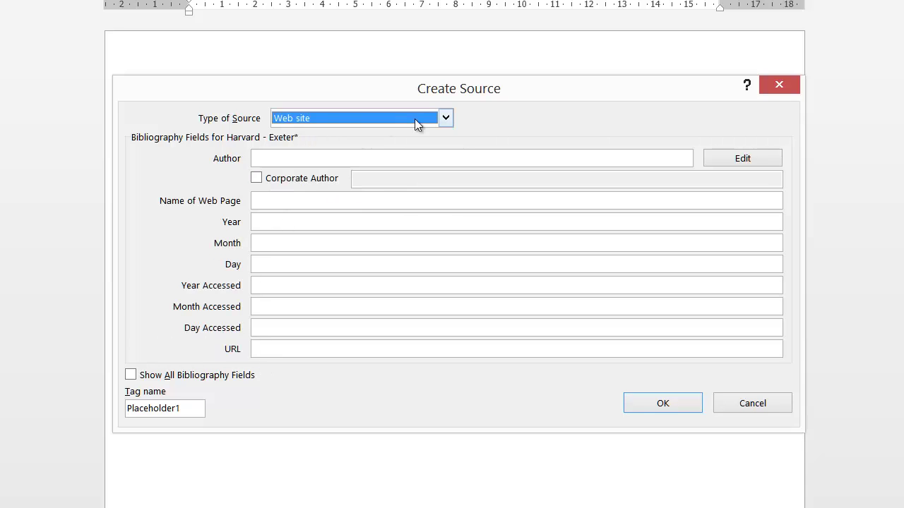
left_click(445, 120)
left_click(445, 136)
left_click(446, 136)
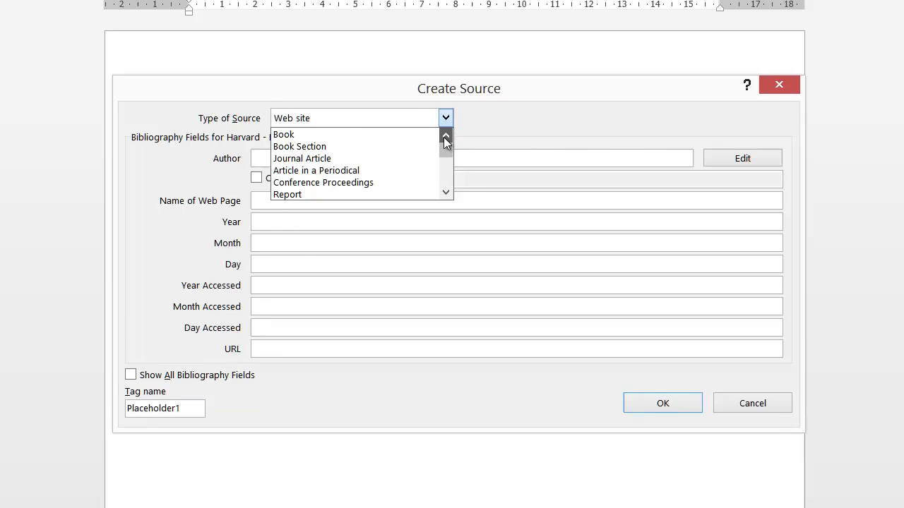
left_click(383, 134)
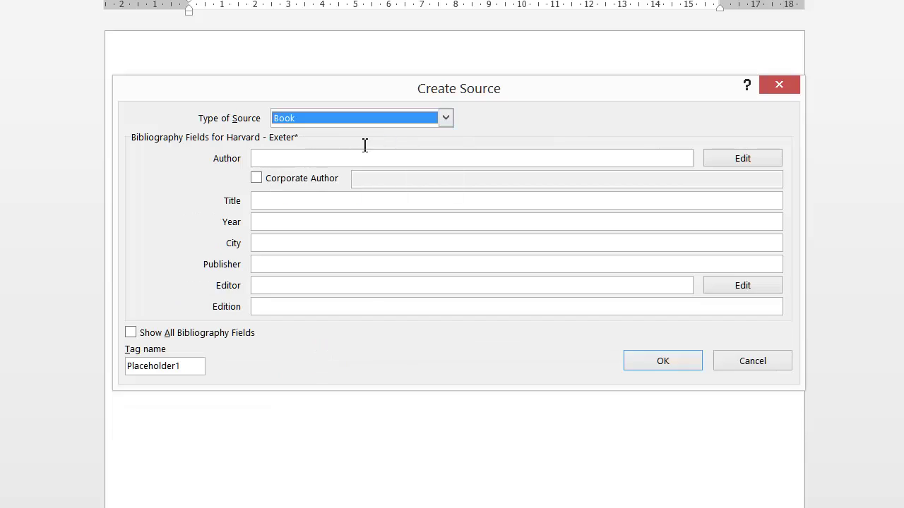
Add the author's last and first name to the Book source's Author field.
left_click(280, 161)
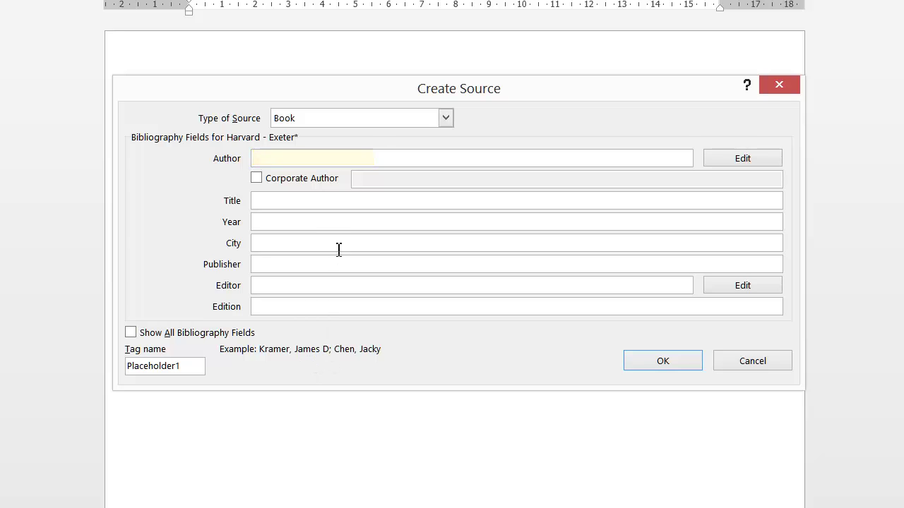
left_click(741, 164)
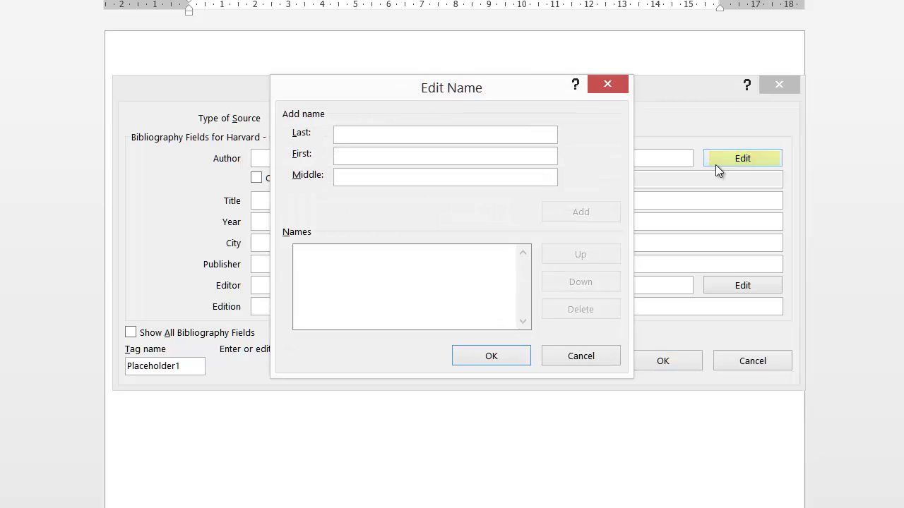
type("Archer")
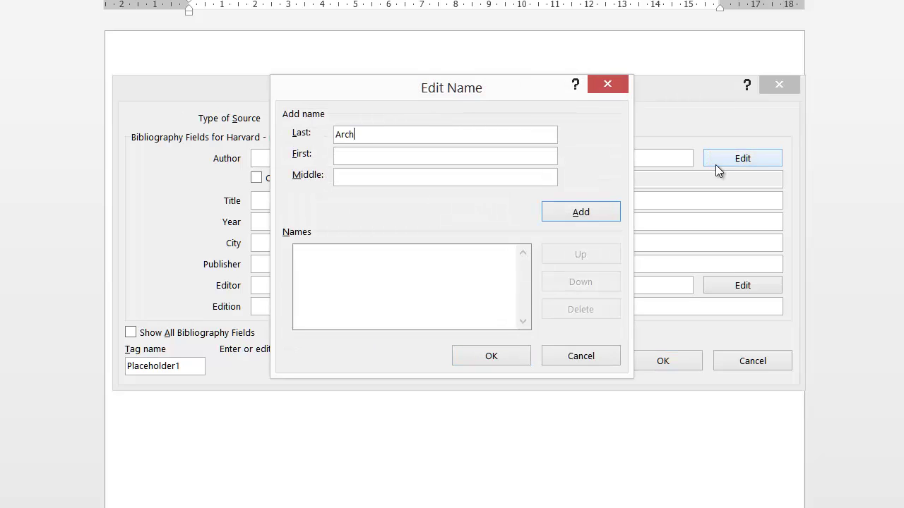
key("Tab")
type("Jason")
left_click(600, 211)
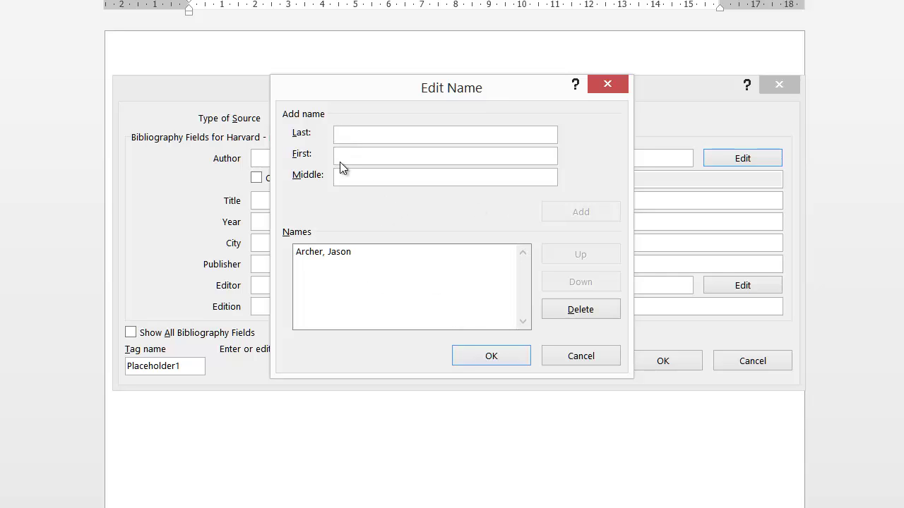
left_click(496, 356)
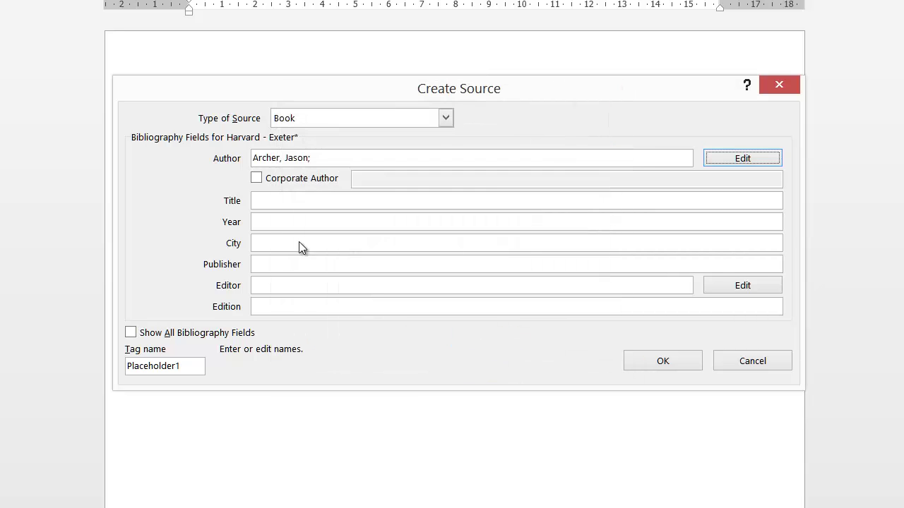
Enter title 'The beginnings', year 1968, city London and publisher Pearson for the book.
left_click(273, 200)
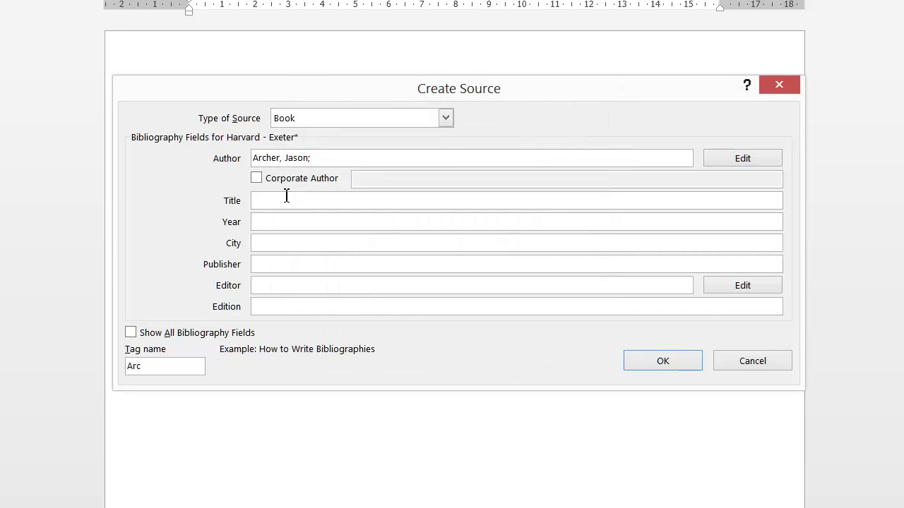
type("The b")
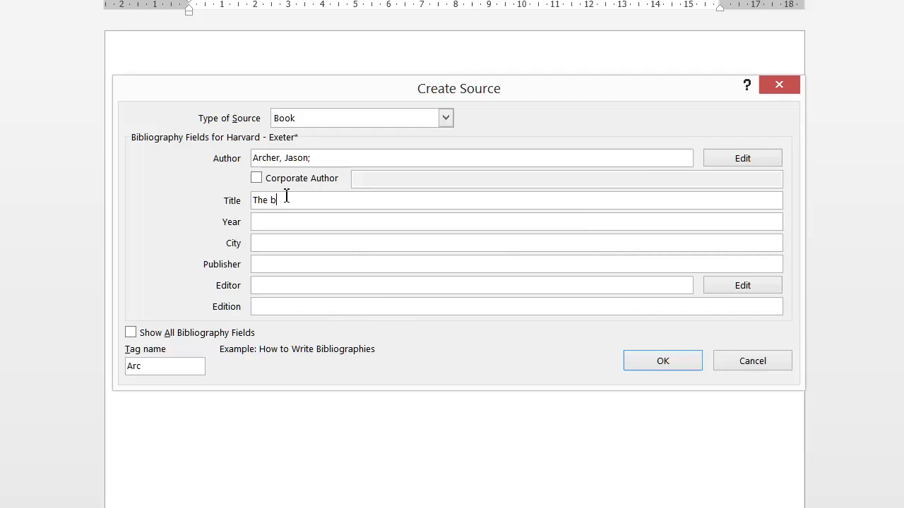
type("eginnings")
left_click(283, 223)
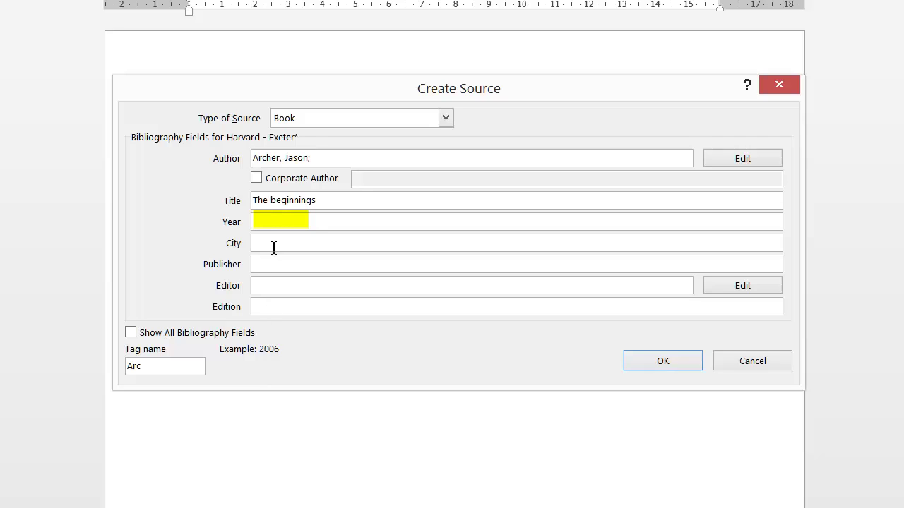
type("1968")
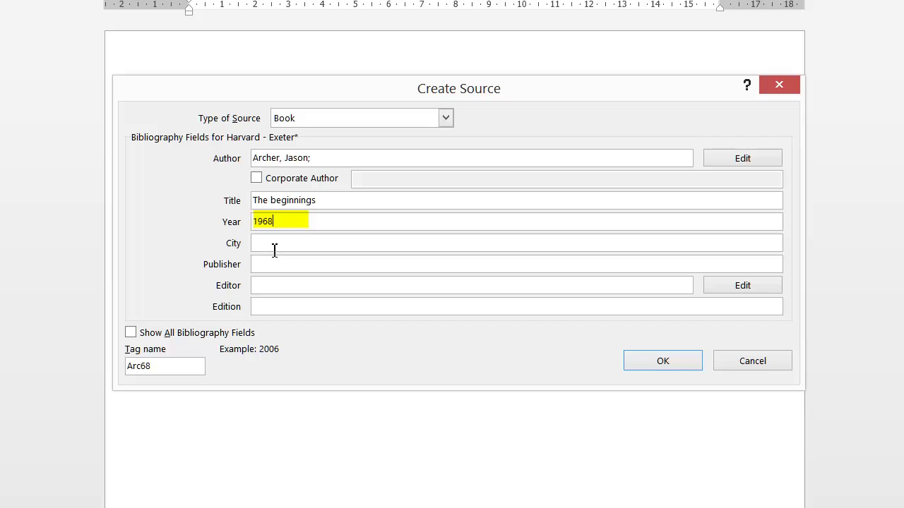
left_click(270, 249)
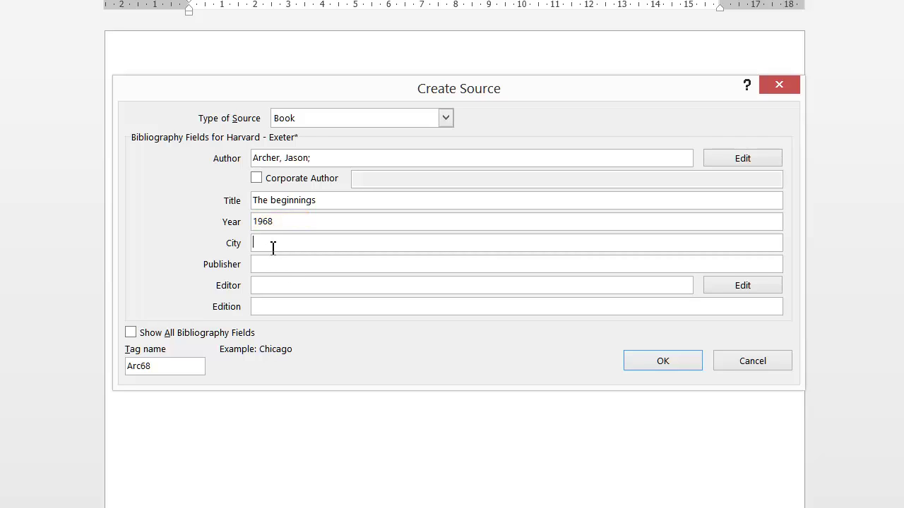
type("London")
key("Tab")
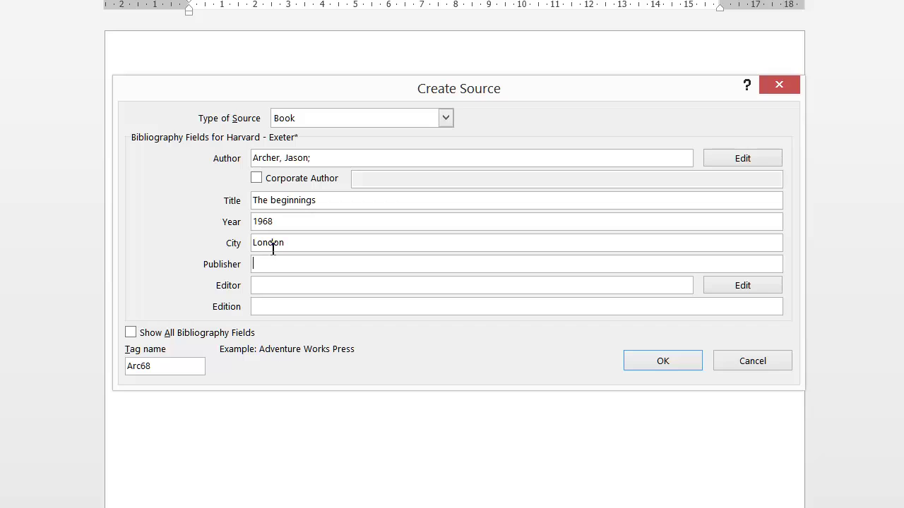
type("Pearson")
key("Tab")
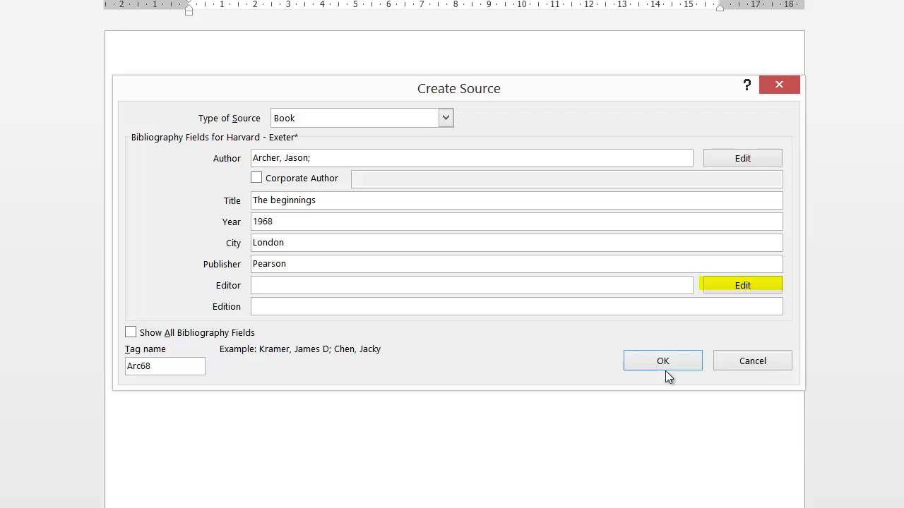
Add the editor's last and first name and set the edition to 3rd.
left_click(746, 290)
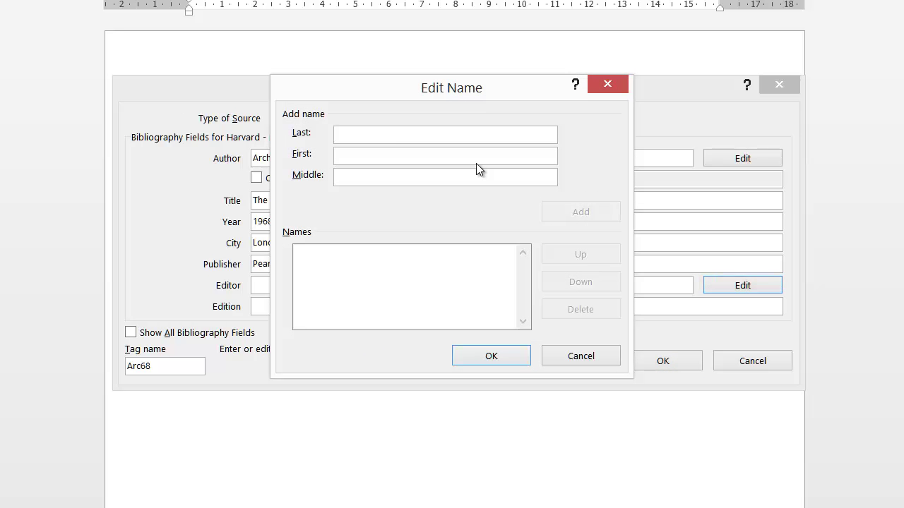
type("P")
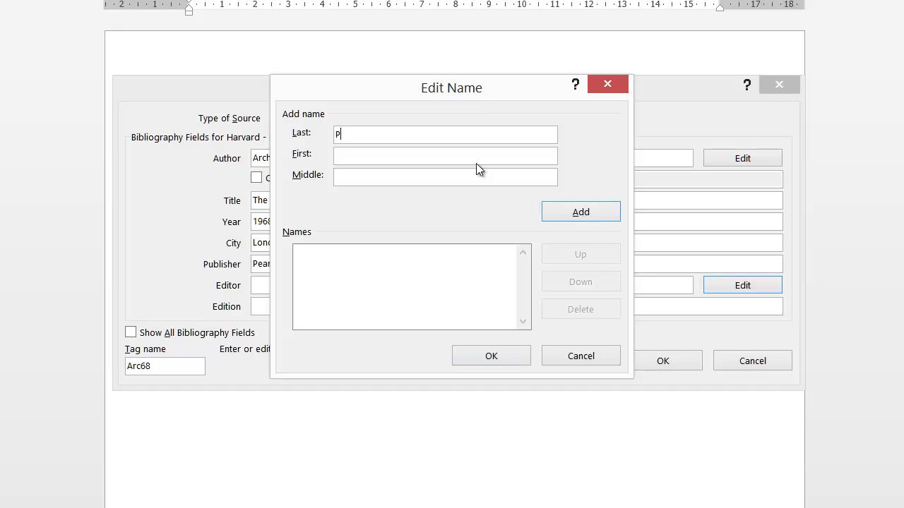
type("olisDavis")
key("BackSpace")
type("d")
left_click(580, 212)
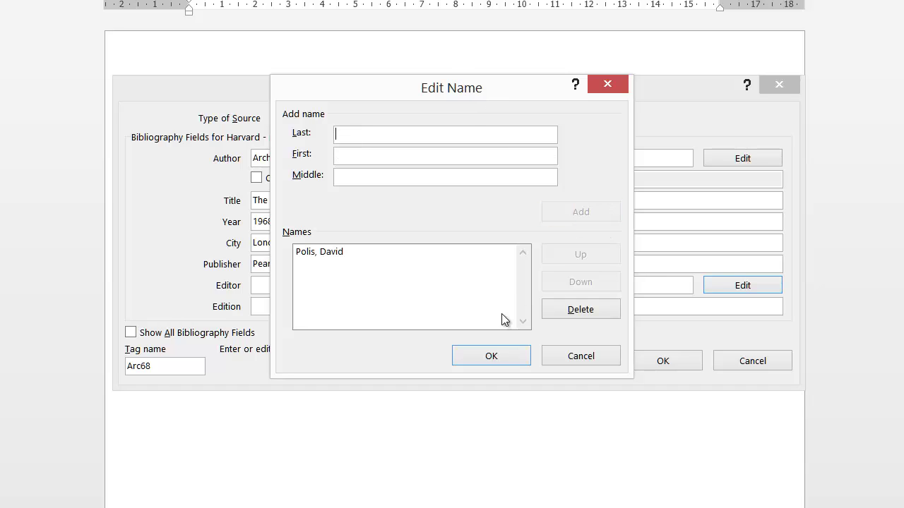
left_click(481, 356)
left_click(280, 307)
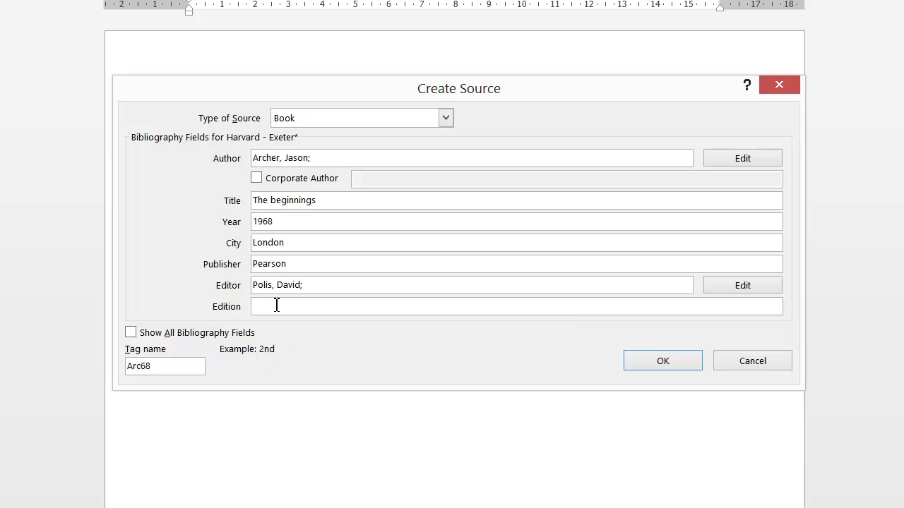
type("3rd")
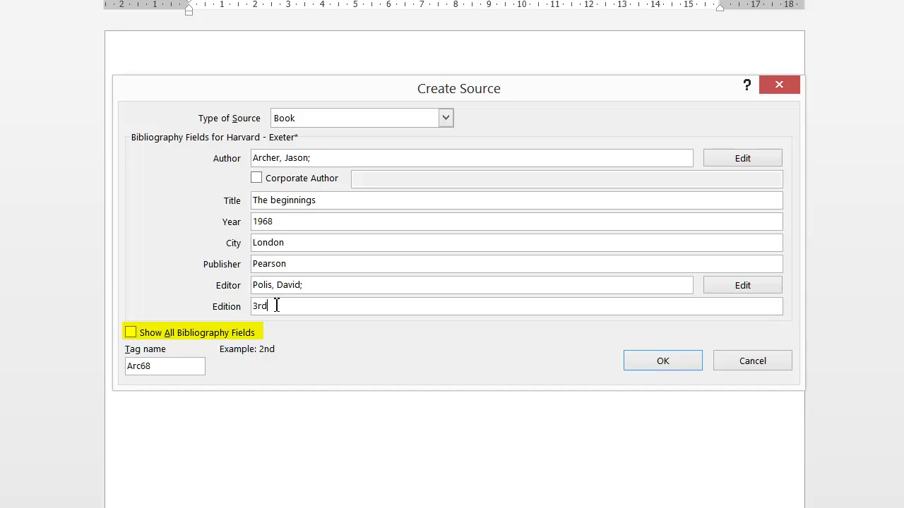
left_click(131, 334)
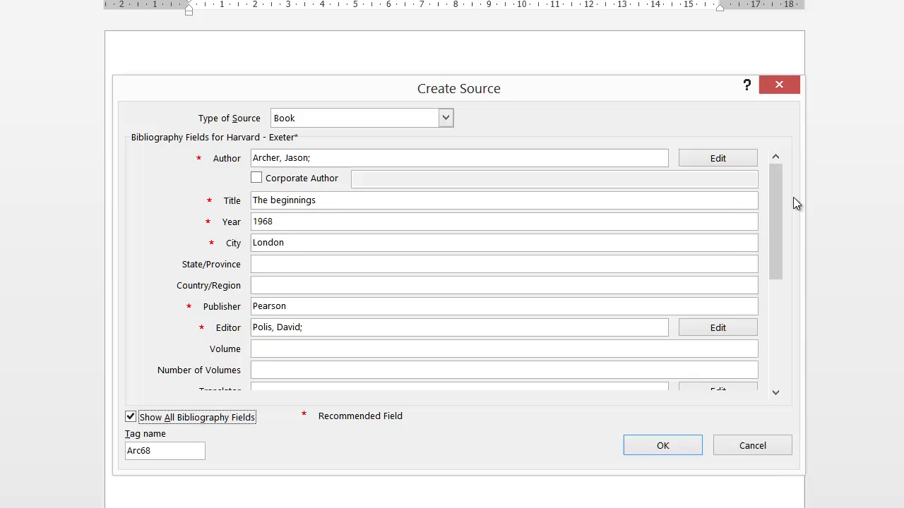
left_click_drag(776, 204, 766, 312)
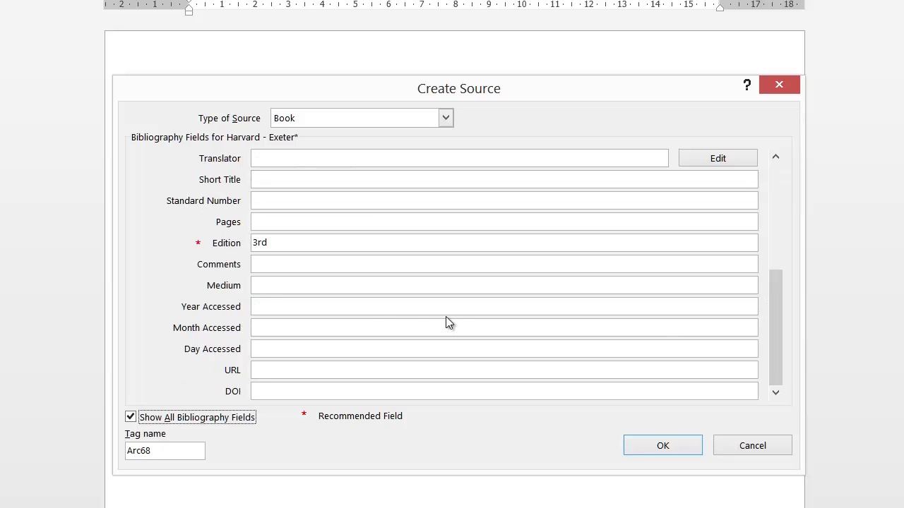
left_click_drag(782, 330, 767, 185)
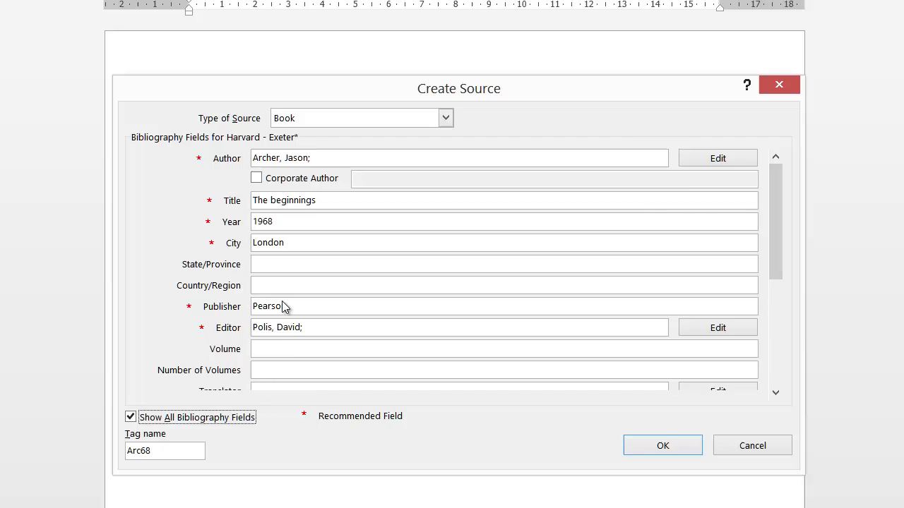
left_click(131, 418)
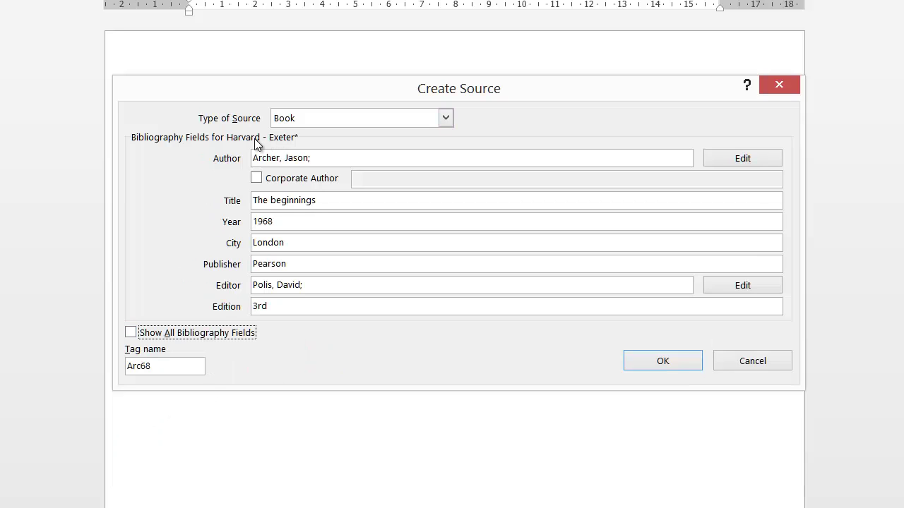
Insert the citation for the new 1968 book and add page 62 to it.
left_click(633, 361)
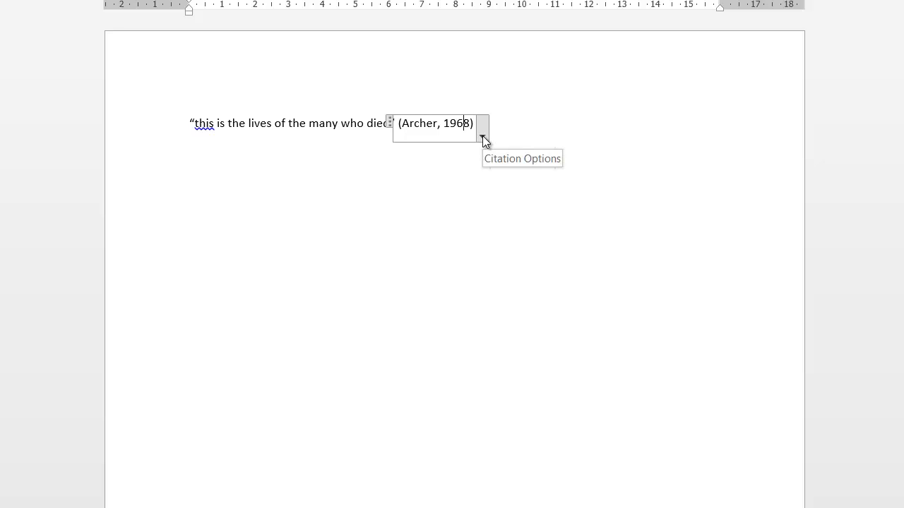
left_click(483, 136)
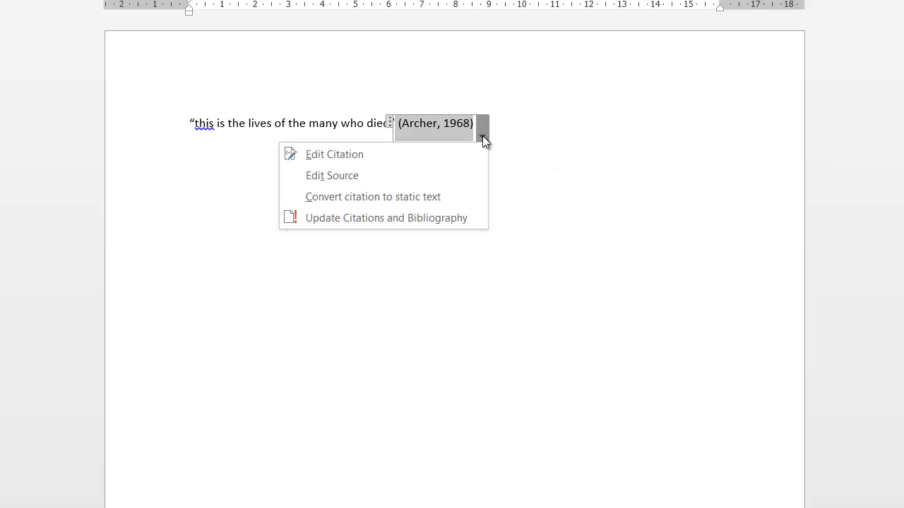
left_click(434, 154)
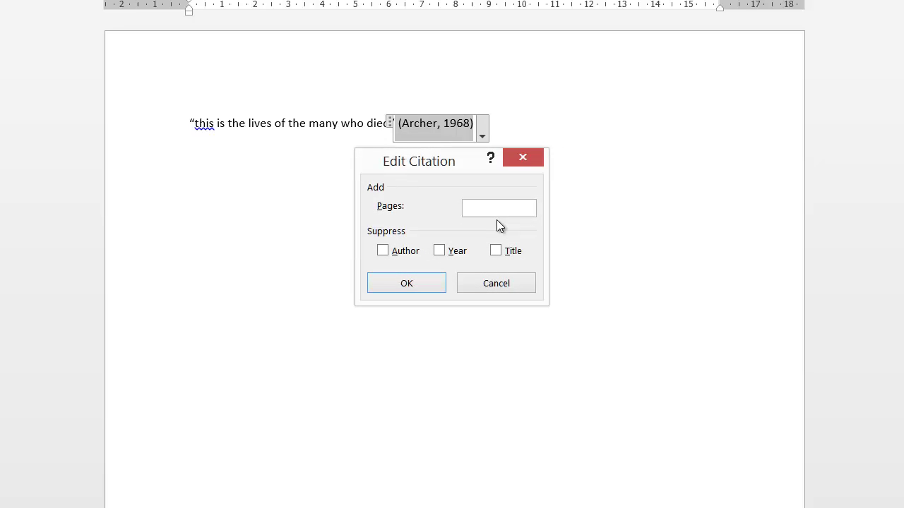
type("62")
left_click(415, 285)
left_click(508, 192)
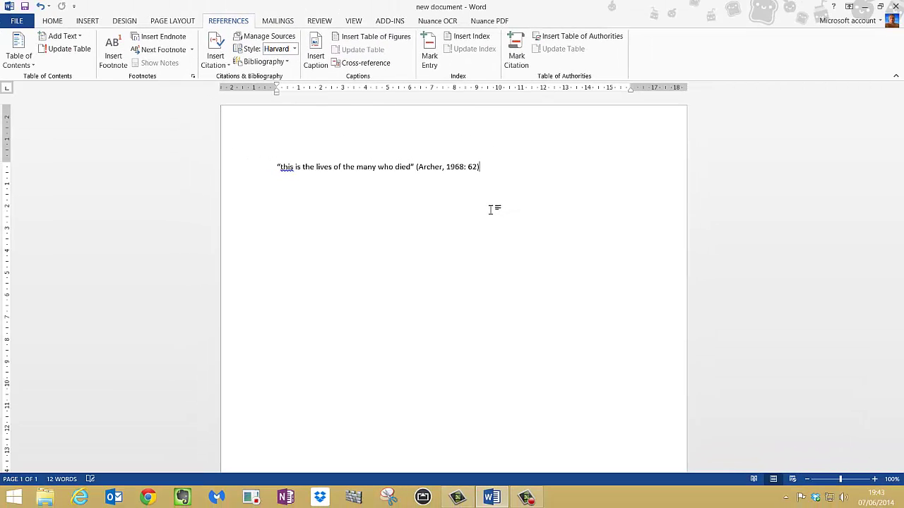
Insert the built-in References bibliography listing The beginnings (1968).
left_click(279, 62)
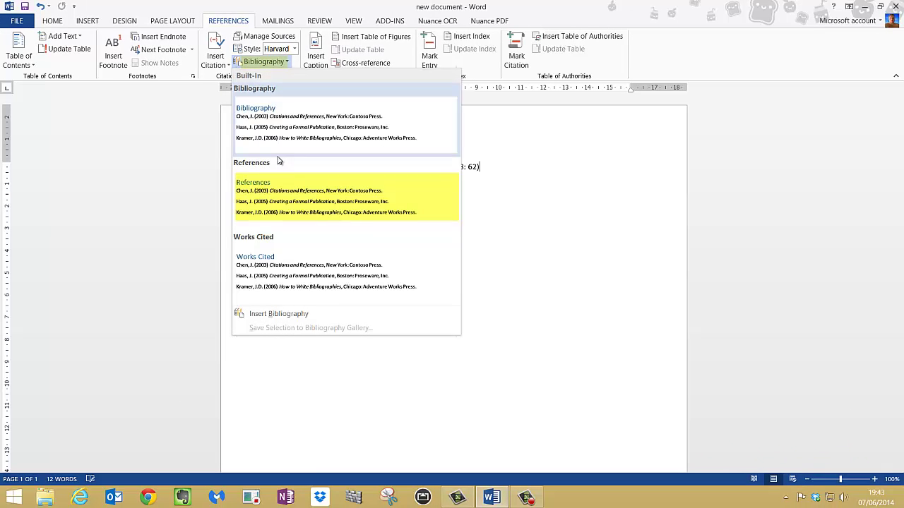
left_click(277, 186)
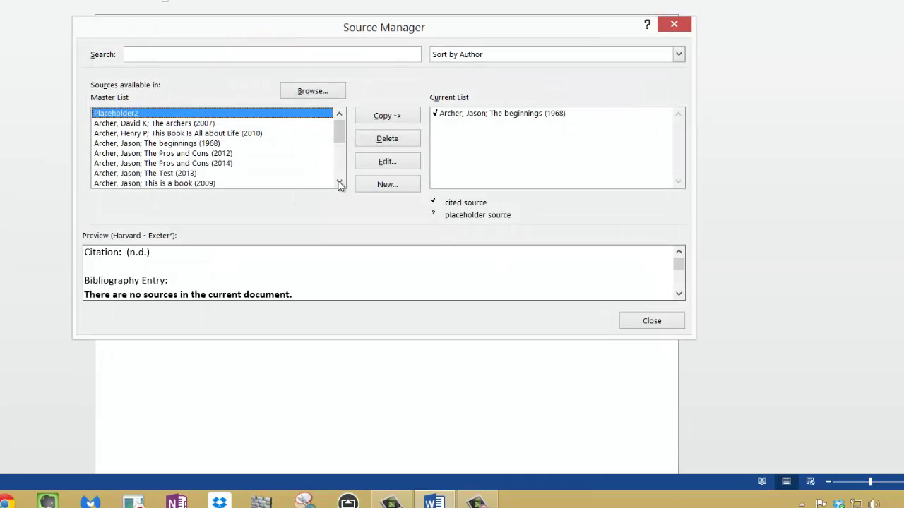
Copy This Book Is All about Life (2010) into the document's current source list.
left_click_drag(339, 133, 342, 188)
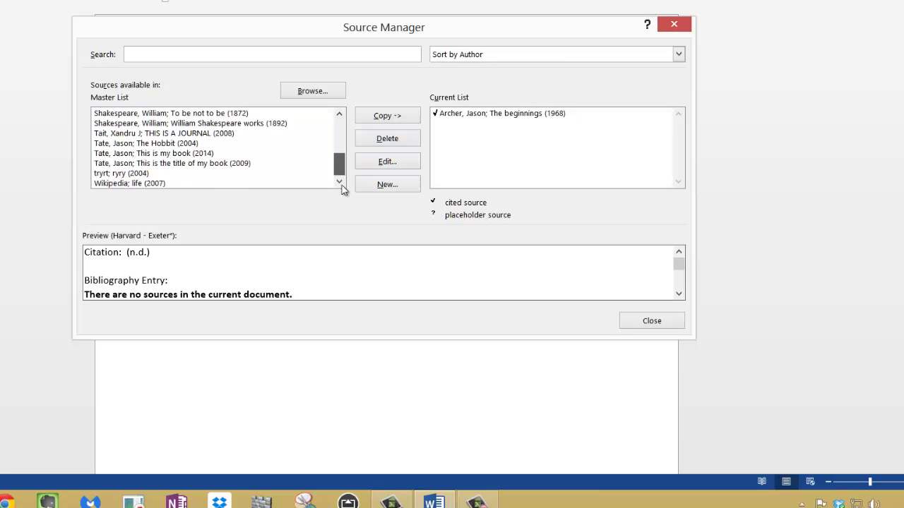
left_click_drag(347, 152, 353, 85)
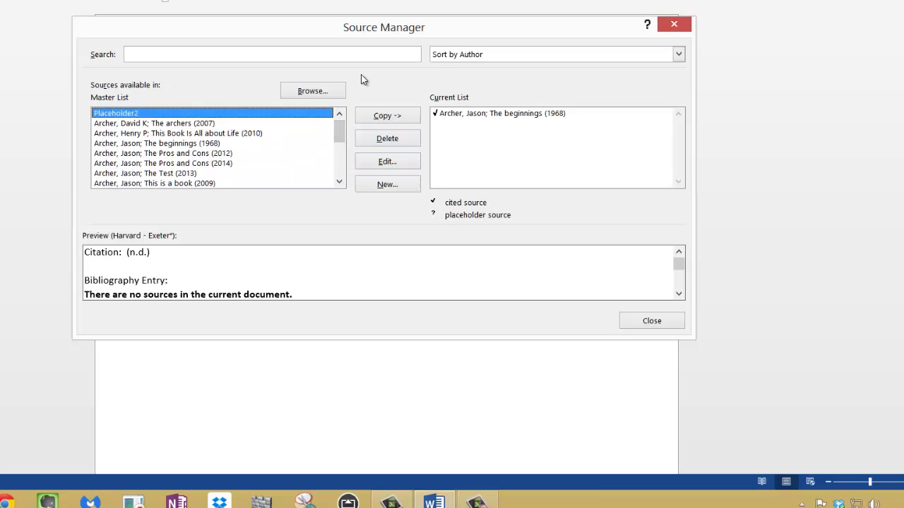
left_click(158, 55)
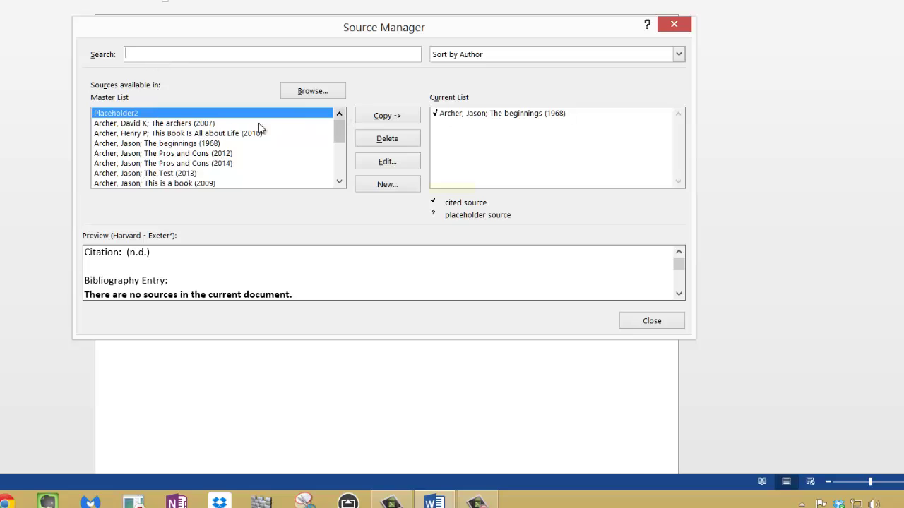
left_click(188, 134)
left_click(393, 117)
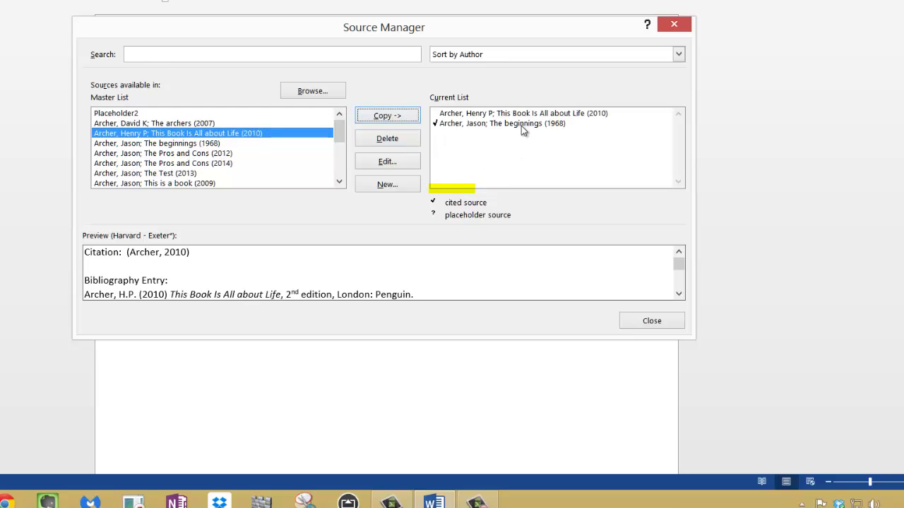
left_click(647, 324)
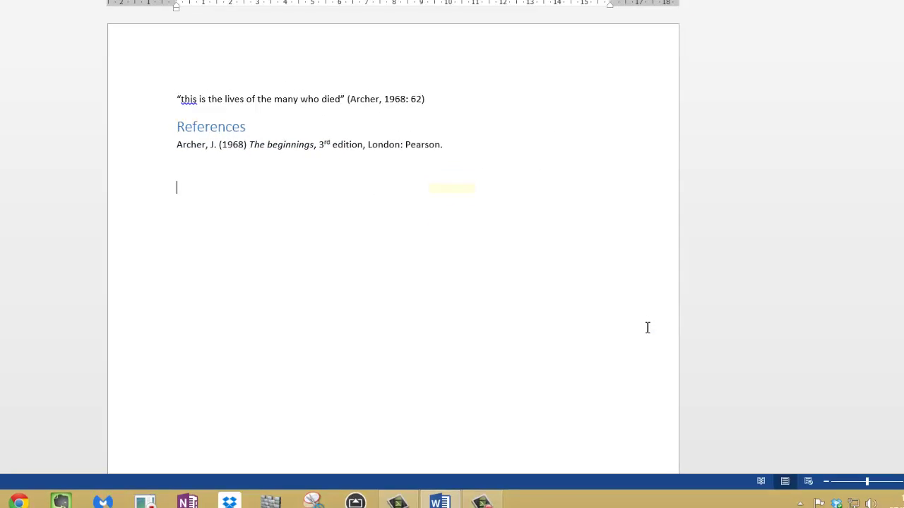
left_click(431, 102)
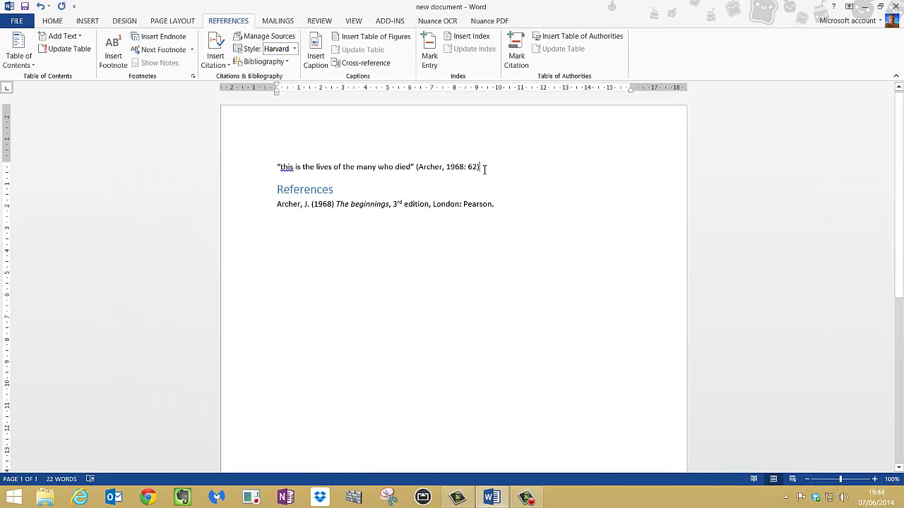
Cite The beginnings (1968) again after the quote's existing citation.
left_click(221, 65)
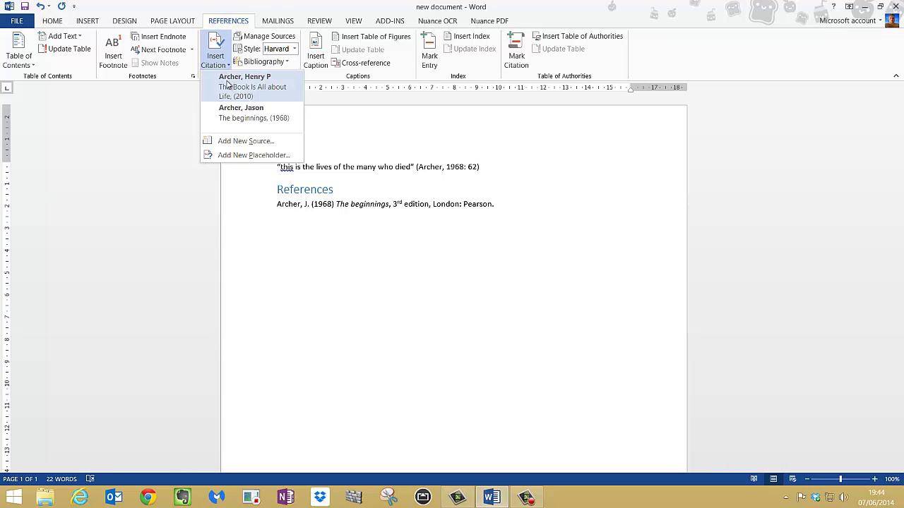
left_click(227, 122)
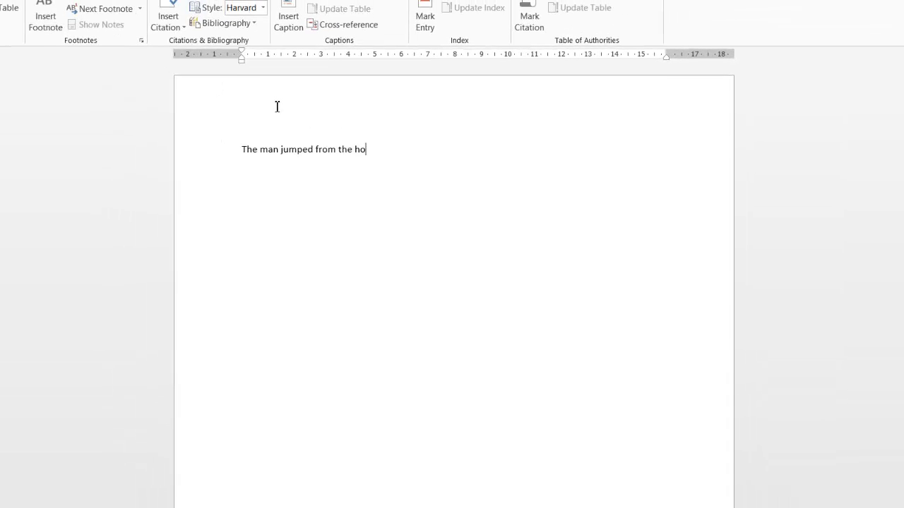
Type "The man jumped from the horse" and attach footnote 1 after "horse".
type("rse")
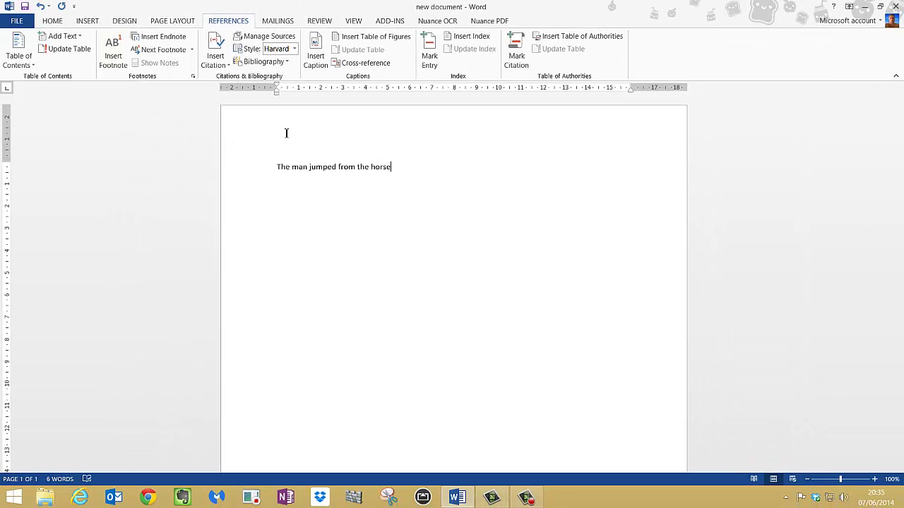
left_click(111, 61)
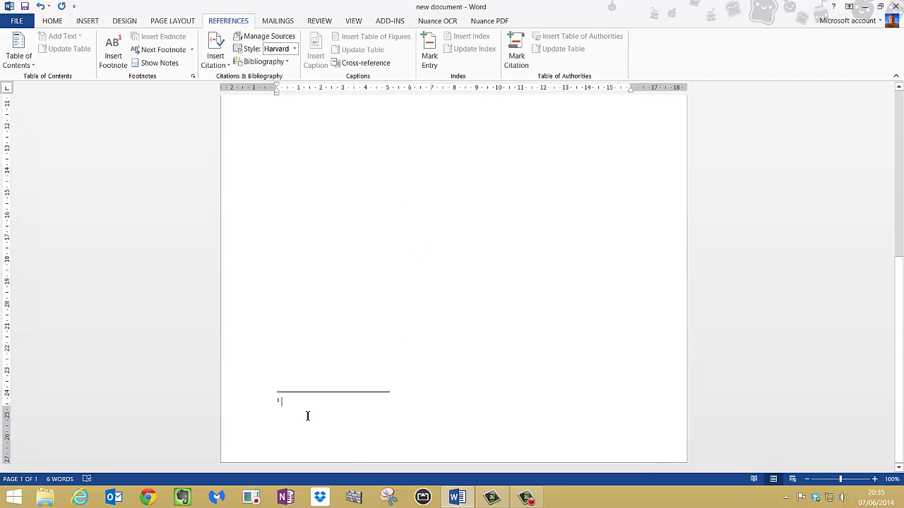
scroll(297, 411, "up", 10)
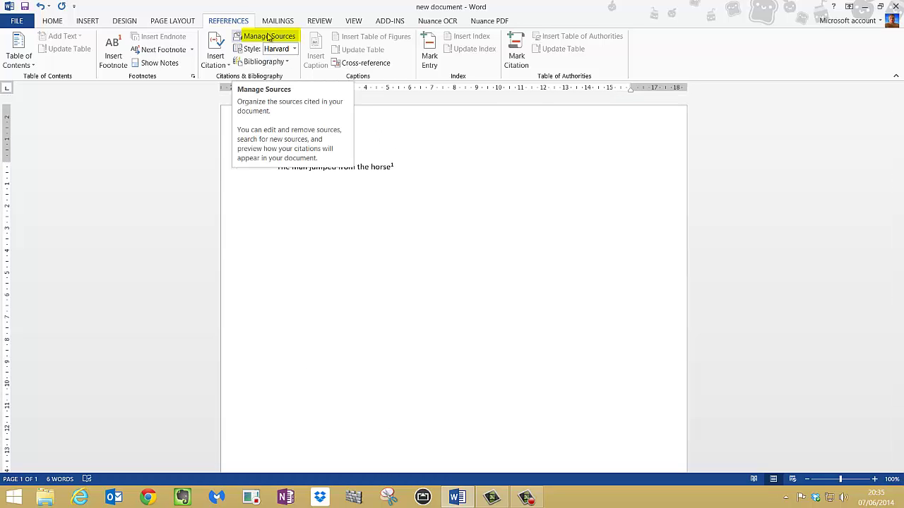
Copy The archers (2007) from the master list into the document's current sources.
left_click(269, 37)
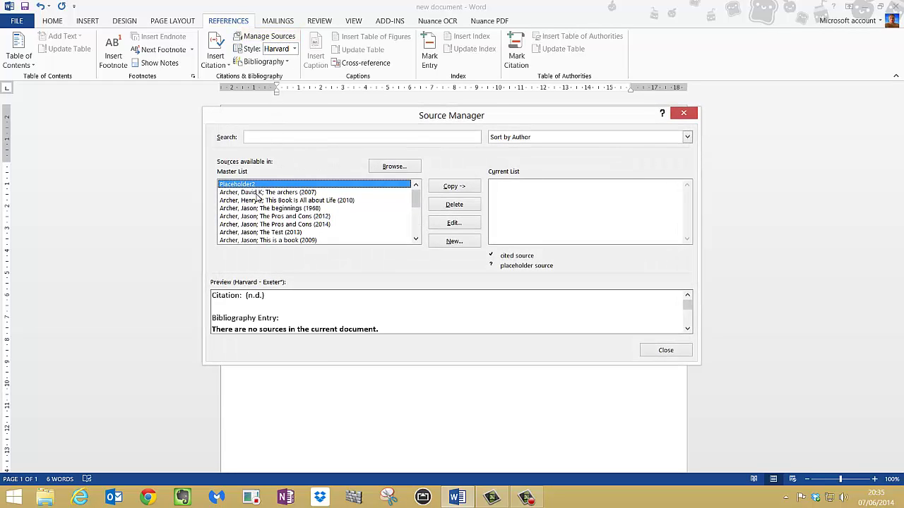
left_click(257, 192)
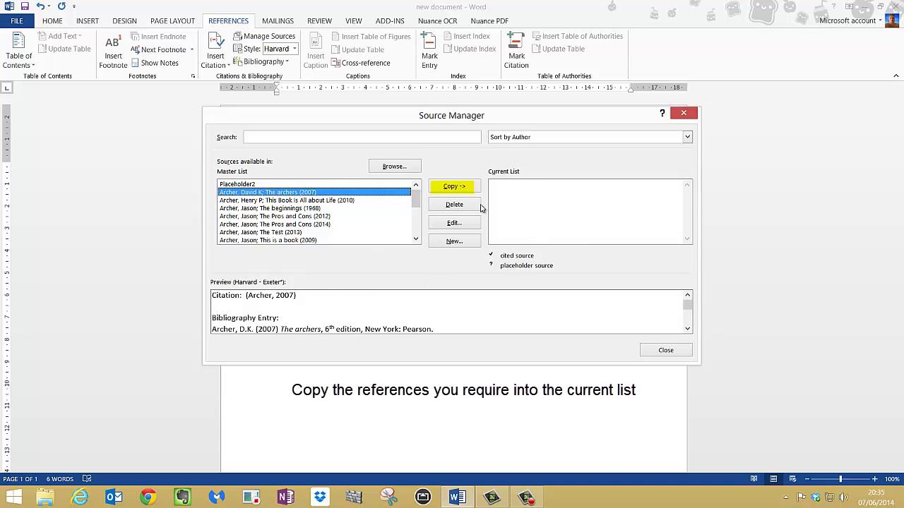
left_click(456, 188)
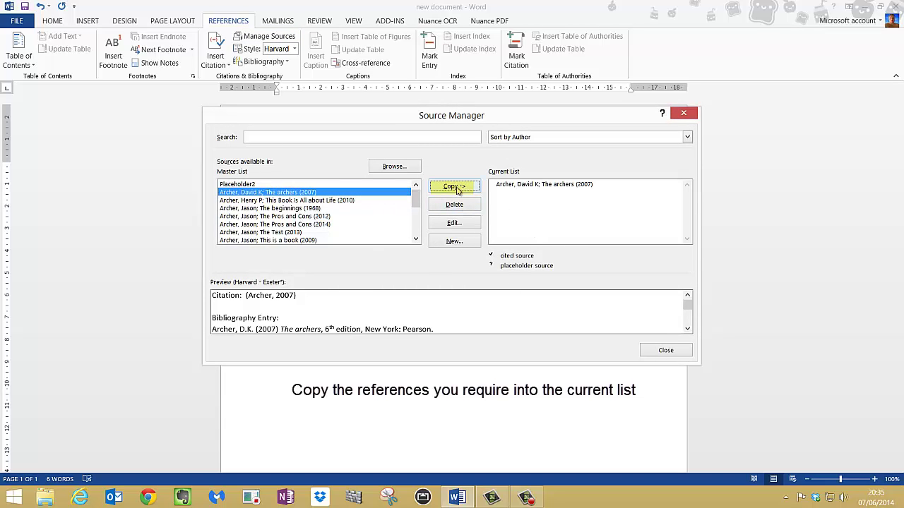
left_click(665, 351)
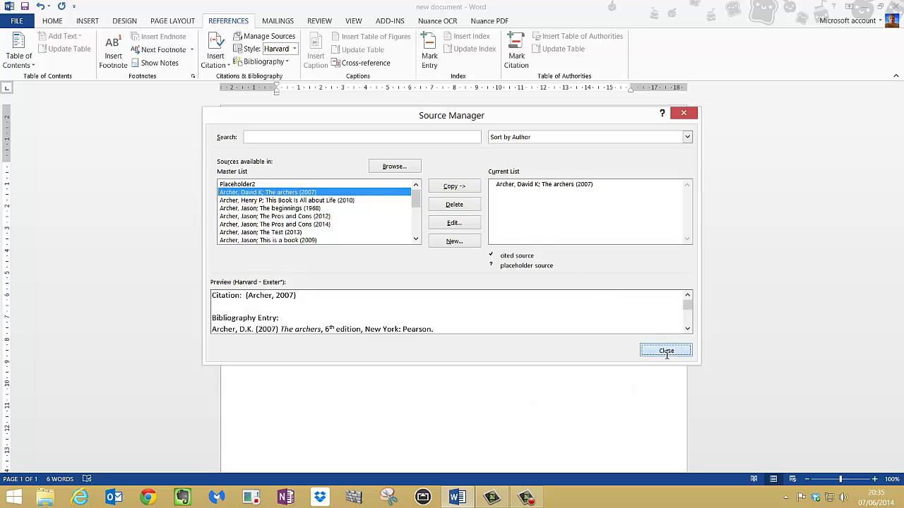
scroll(449, 295, "down", 6)
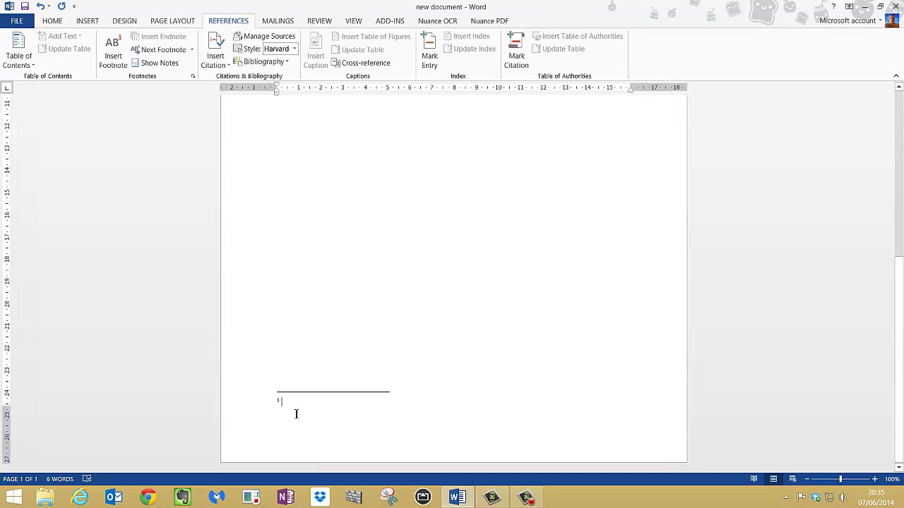
Insert the bibliography entry for The archers (2007) into footnote 1.
scroll(297, 414, "up", 6)
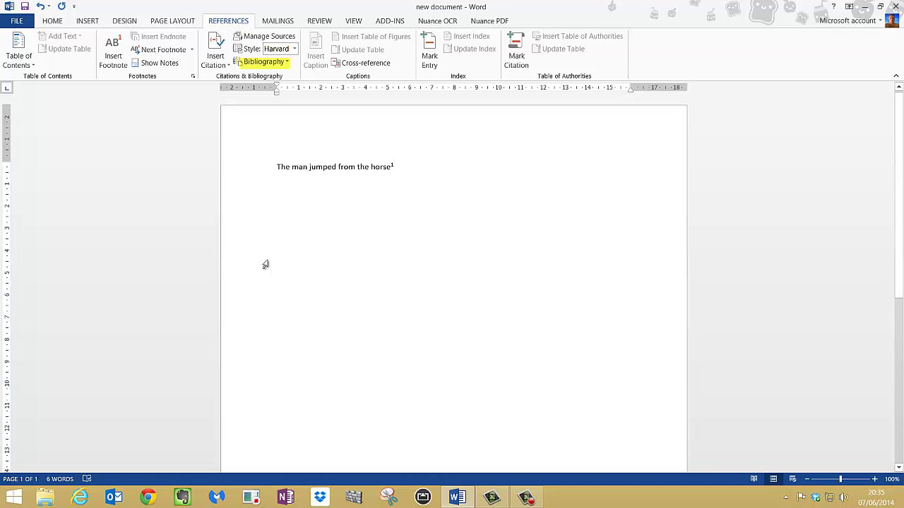
left_click(276, 63)
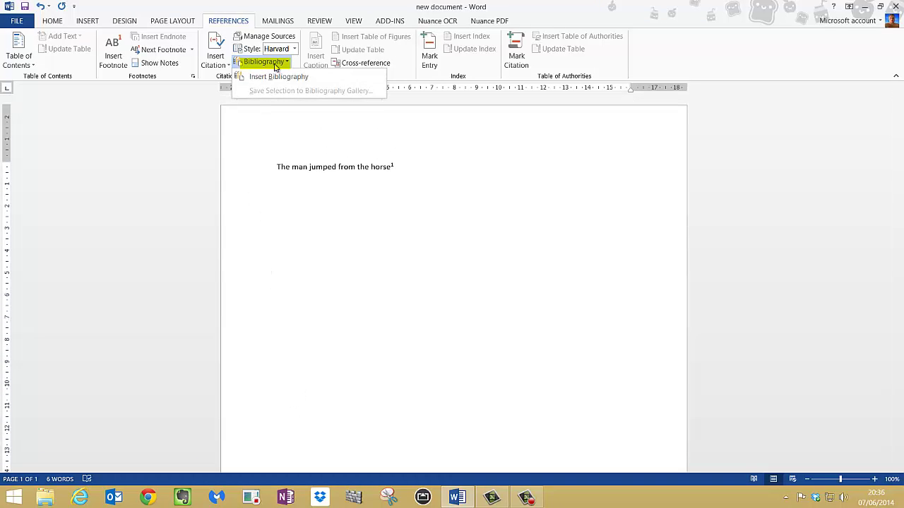
left_click(276, 77)
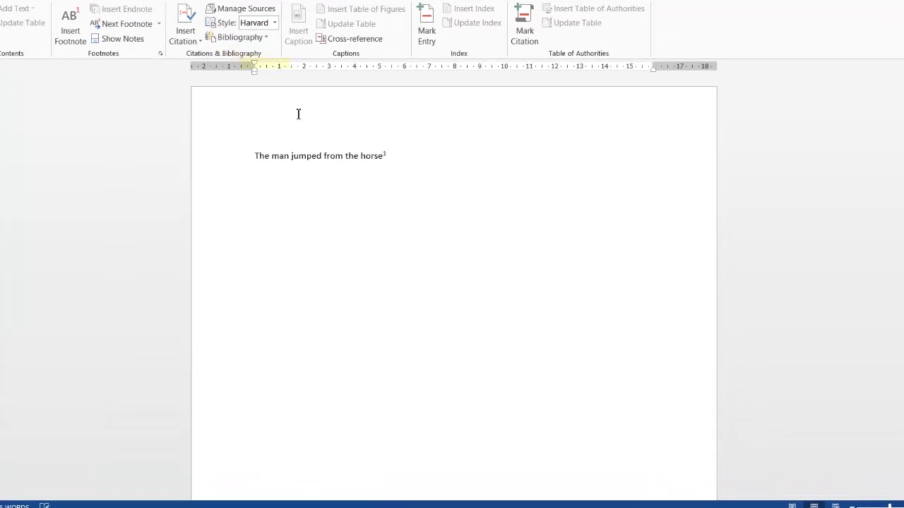
scroll(405, 349, "down", 6)
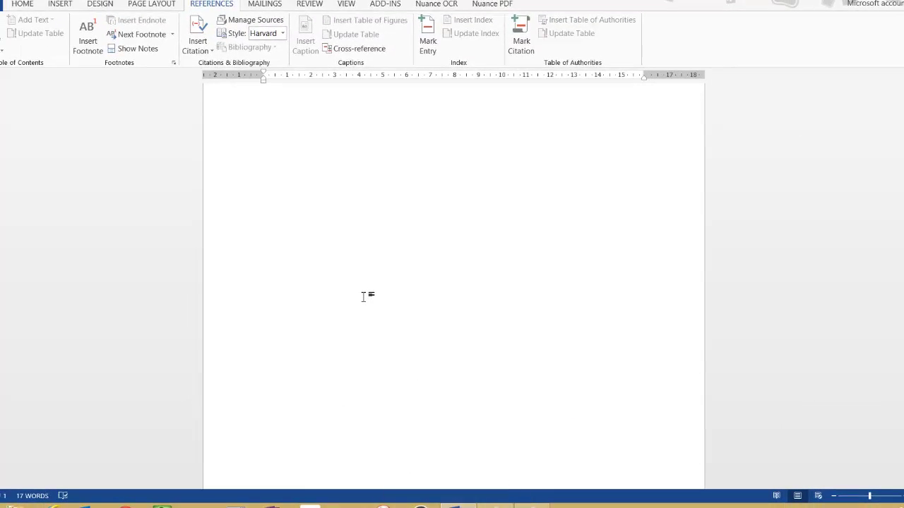
scroll(363, 296, "up", 3)
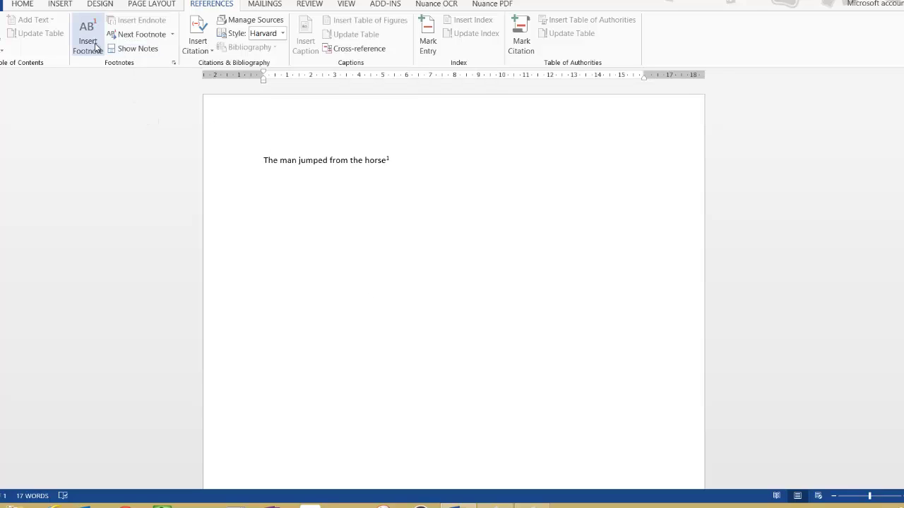